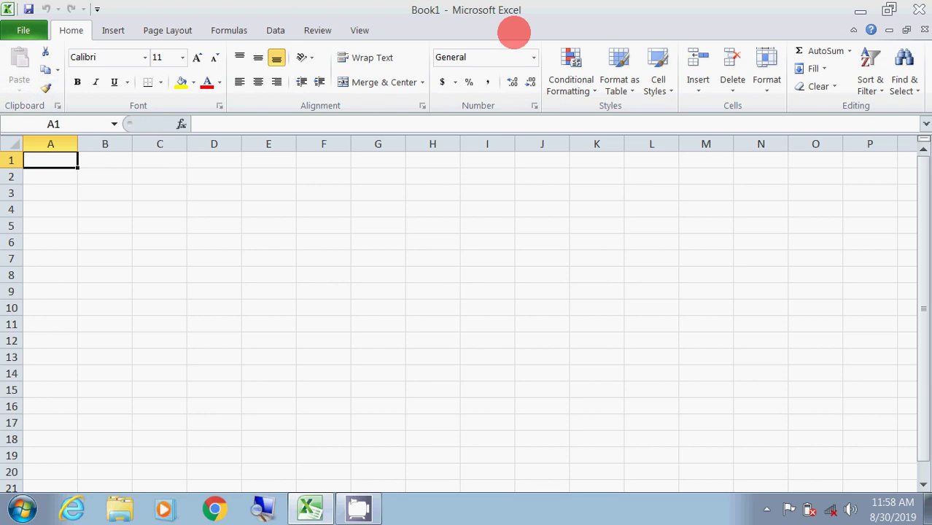
Open the workbook 'Invoice that calculates total1' from the Documents library.
{"action": "left_click", "coordinate": [23, 31]}
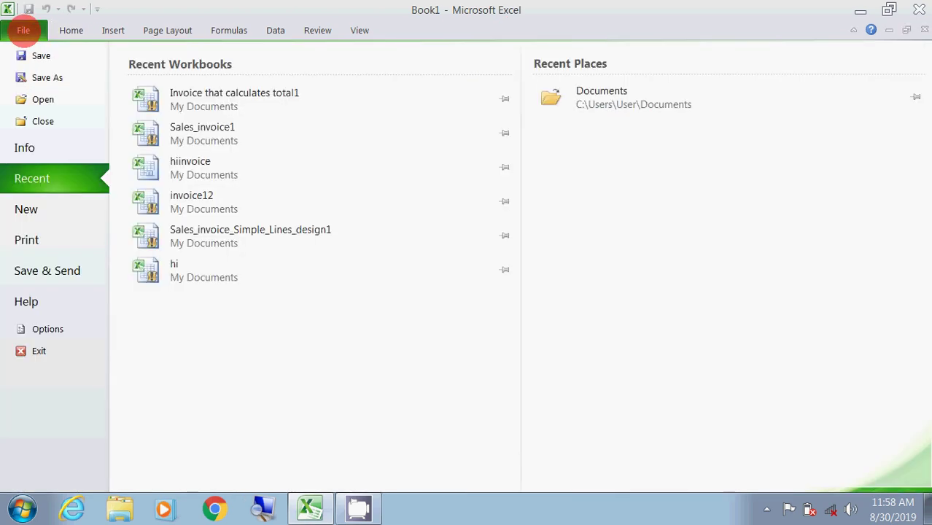
{"action": "left_click", "coordinate": [42, 97]}
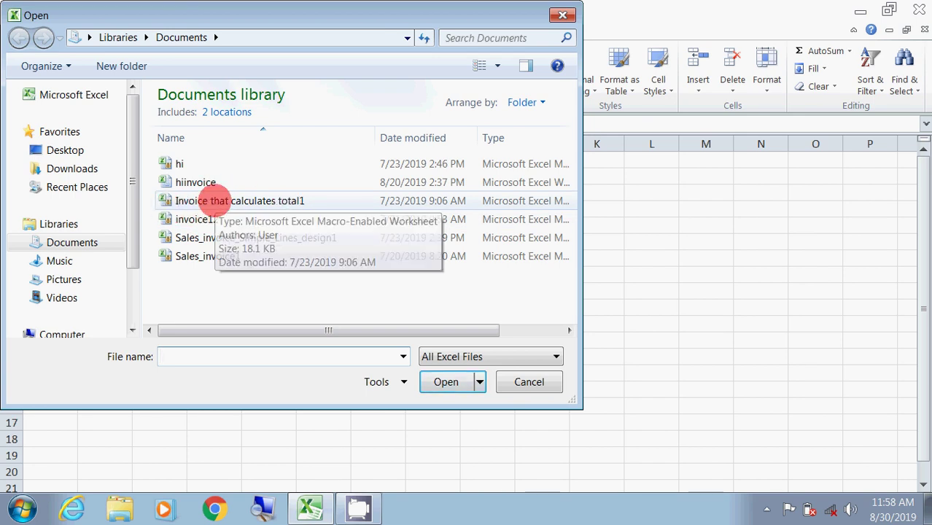
{"action": "left_click", "coordinate": [218, 202]}
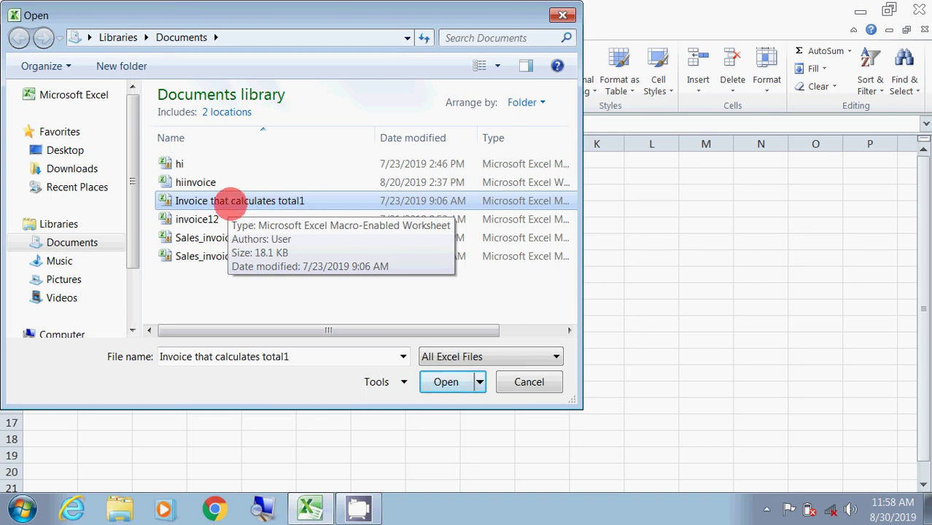
{"action": "left_click", "coordinate": [445, 382]}
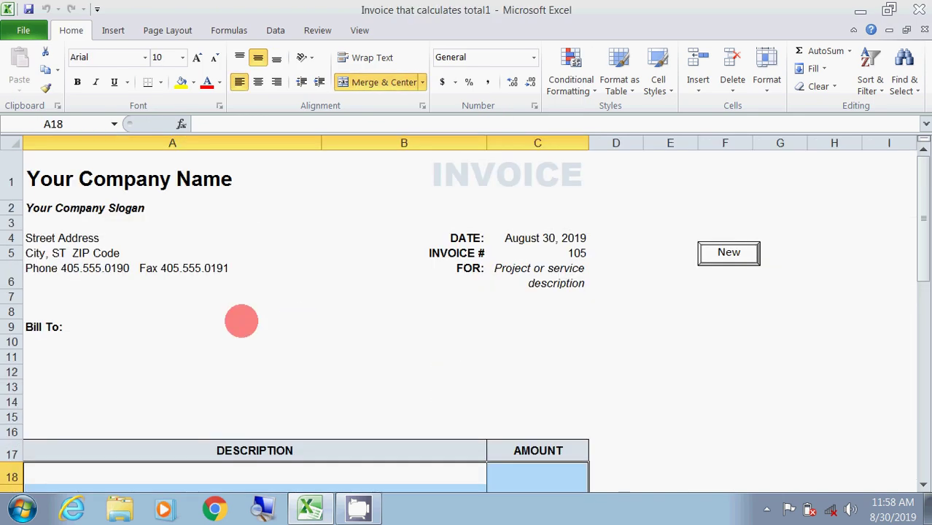
{"action": "scroll", "coordinate": [242, 321], "scroll_direction": "down", "scroll_amount": 5}
{"action": "scroll", "coordinate": [242, 321], "scroll_direction": "down", "scroll_amount": 4}
{"action": "scroll", "coordinate": [241, 321], "scroll_direction": "up", "scroll_amount": 6}
{"action": "scroll", "coordinate": [241, 321], "scroll_direction": "up", "scroll_amount": 3}
{"action": "scroll", "coordinate": [194, 285], "scroll_direction": "down", "scroll_amount": 6}
{"action": "scroll", "coordinate": [197, 287], "scroll_direction": "down", "scroll_amount": 6}
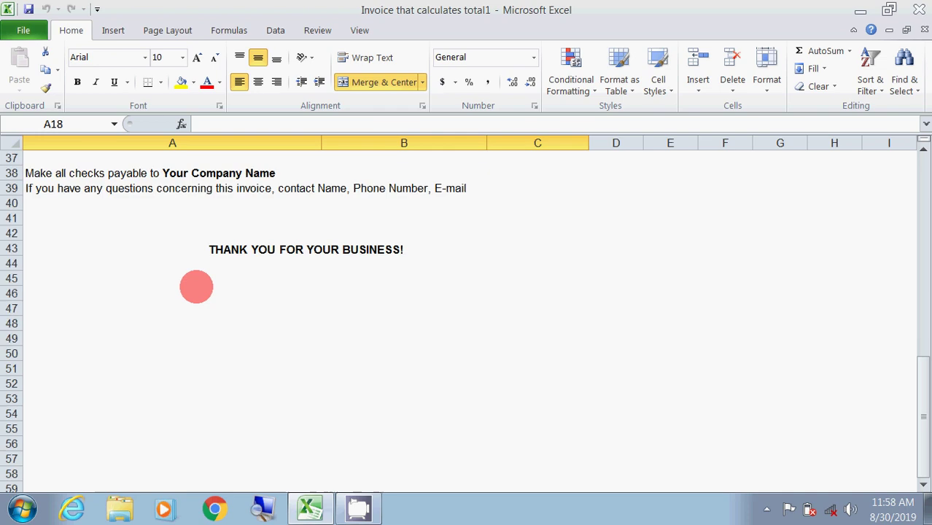
{"action": "scroll", "coordinate": [197, 287], "scroll_direction": "up", "scroll_amount": 5}
{"action": "scroll", "coordinate": [196, 287], "scroll_direction": "up", "scroll_amount": 4}
{"action": "scroll", "coordinate": [196, 286], "scroll_direction": "up", "scroll_amount": 3}
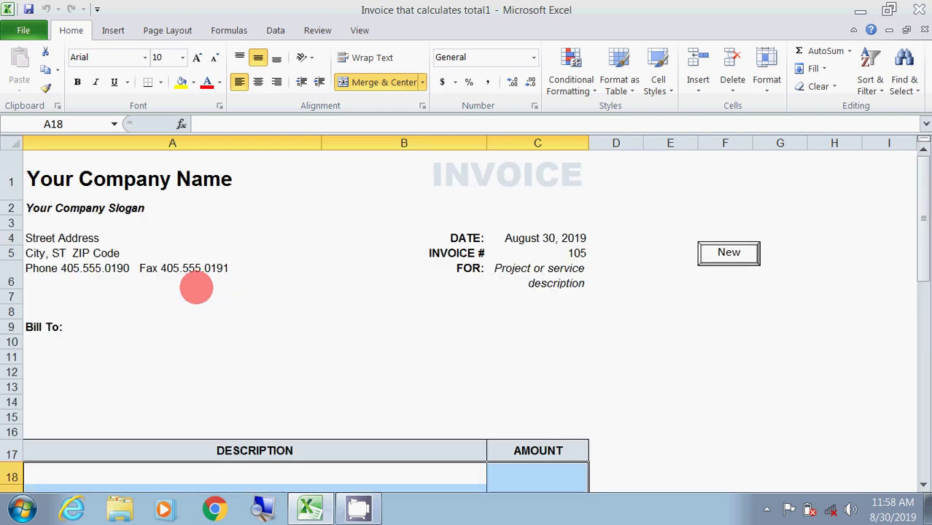
{"action": "left_click", "coordinate": [23, 30]}
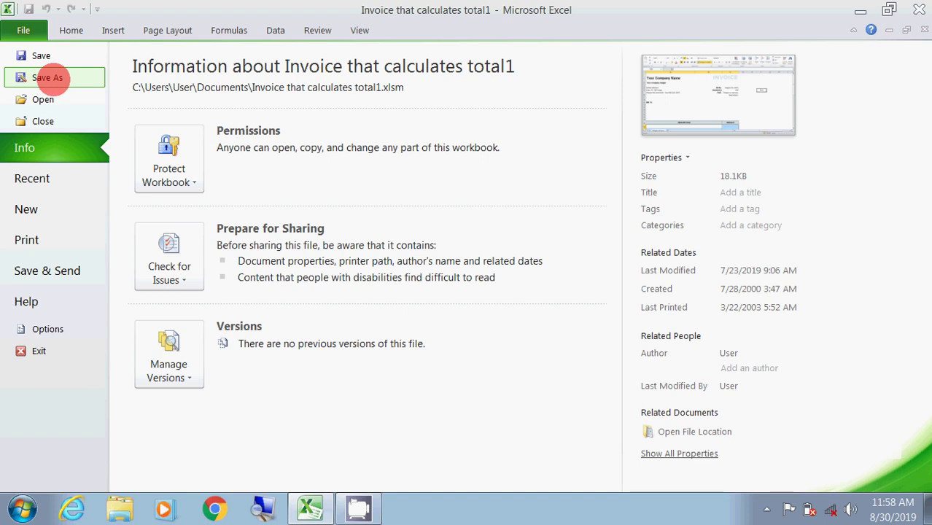
{"action": "left_click", "coordinate": [47, 78]}
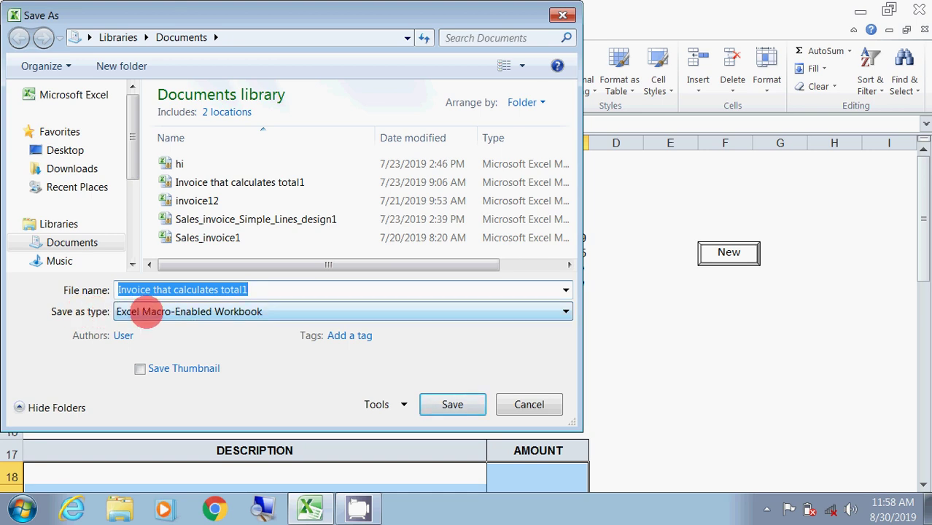
{"action": "left_click", "coordinate": [169, 311]}
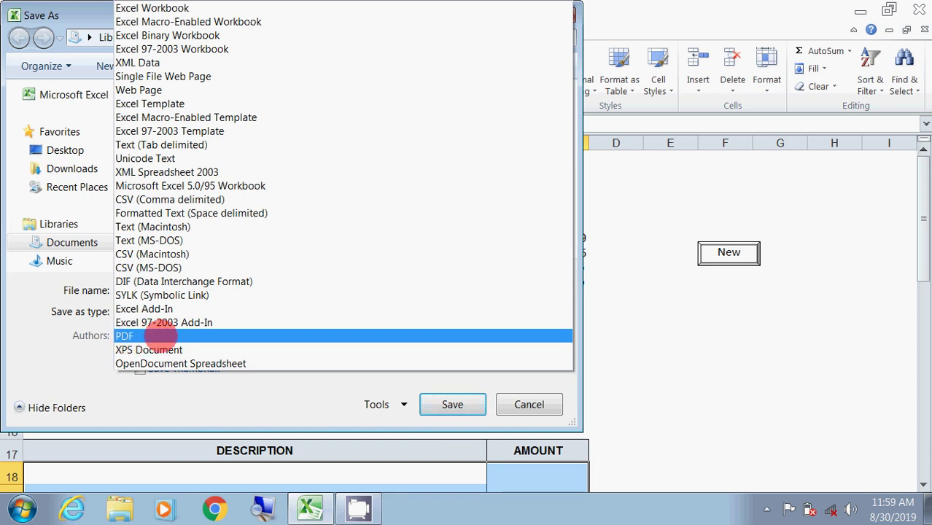
{"action": "left_click", "coordinate": [727, 319]}
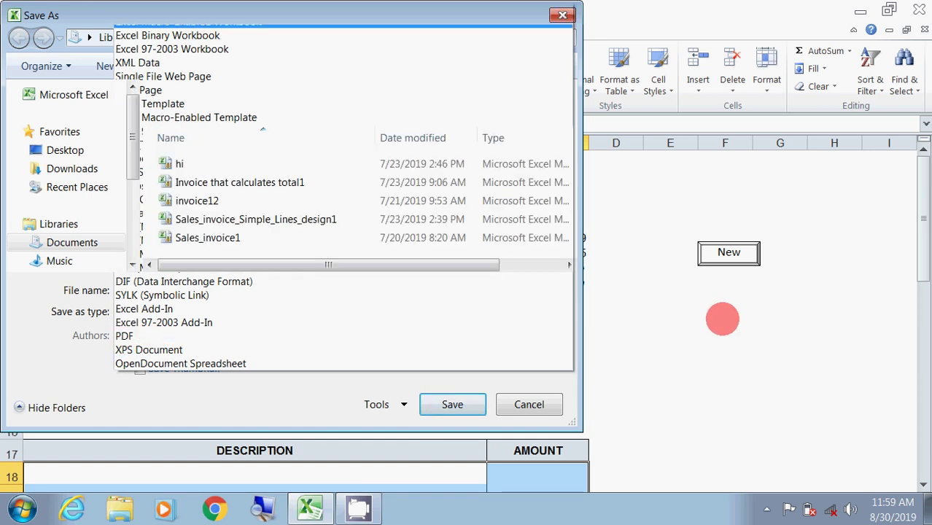
{"action": "left_click", "coordinate": [545, 403]}
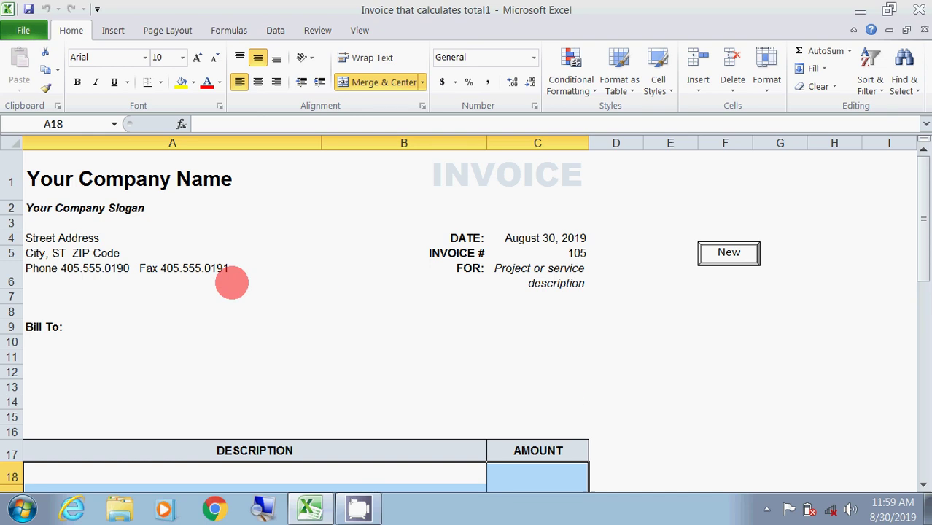
{"action": "scroll", "coordinate": [229, 281], "scroll_direction": "down", "scroll_amount": 6}
{"action": "scroll", "coordinate": [227, 284], "scroll_direction": "down", "scroll_amount": 6}
{"action": "scroll", "coordinate": [227, 286], "scroll_direction": "up", "scroll_amount": 5}
{"action": "scroll", "coordinate": [227, 286], "scroll_direction": "up", "scroll_amount": 5}
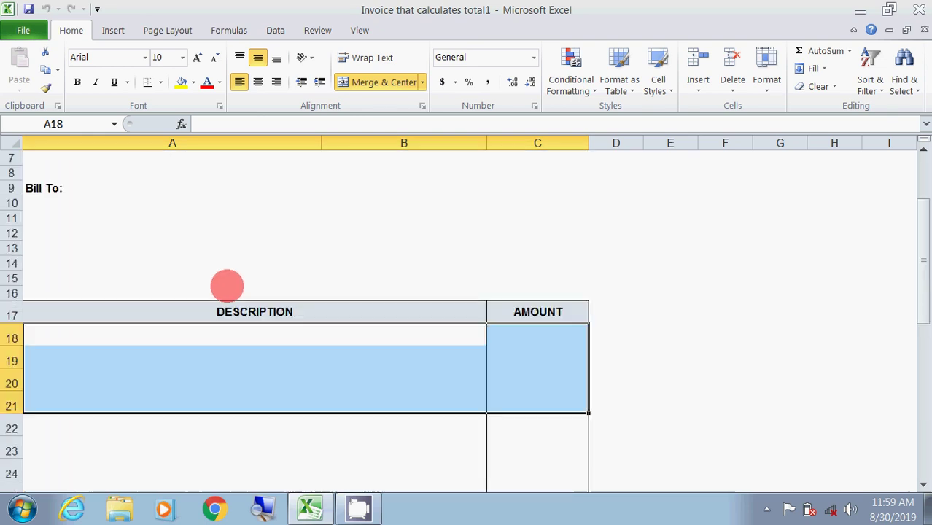
{"action": "scroll", "coordinate": [226, 286], "scroll_direction": "up", "scroll_amount": 3}
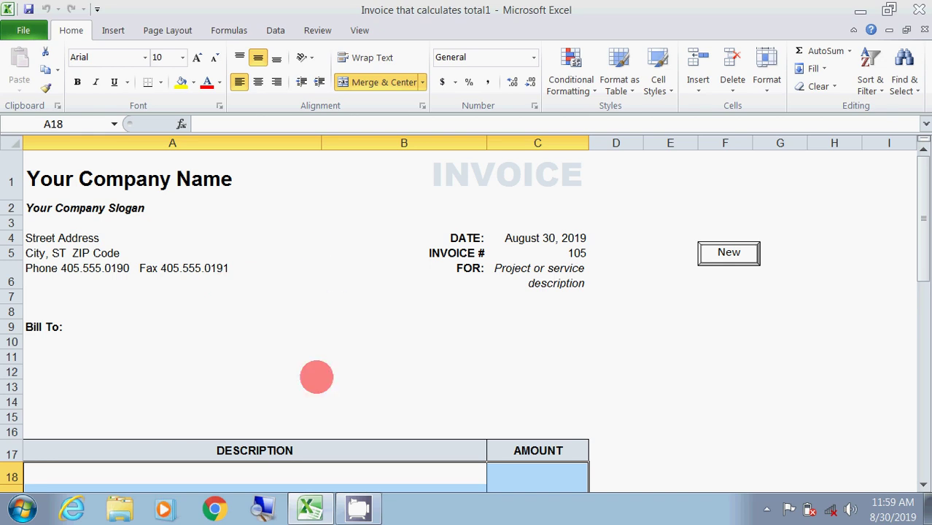
{"action": "scroll", "coordinate": [312, 377], "scroll_direction": "down", "scroll_amount": 5}
{"action": "scroll", "coordinate": [310, 376], "scroll_direction": "up", "scroll_amount": 5}
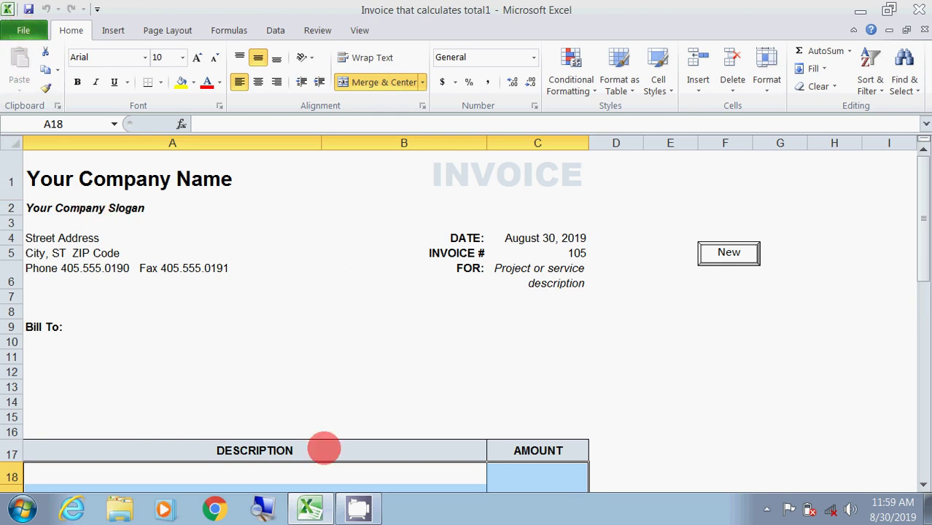
{"action": "scroll", "coordinate": [334, 437], "scroll_direction": "down", "scroll_amount": 6}
{"action": "scroll", "coordinate": [333, 437], "scroll_direction": "down", "scroll_amount": 5}
{"action": "scroll", "coordinate": [334, 437], "scroll_direction": "up", "scroll_amount": 5}
{"action": "scroll", "coordinate": [334, 438], "scroll_direction": "up", "scroll_amount": 6}
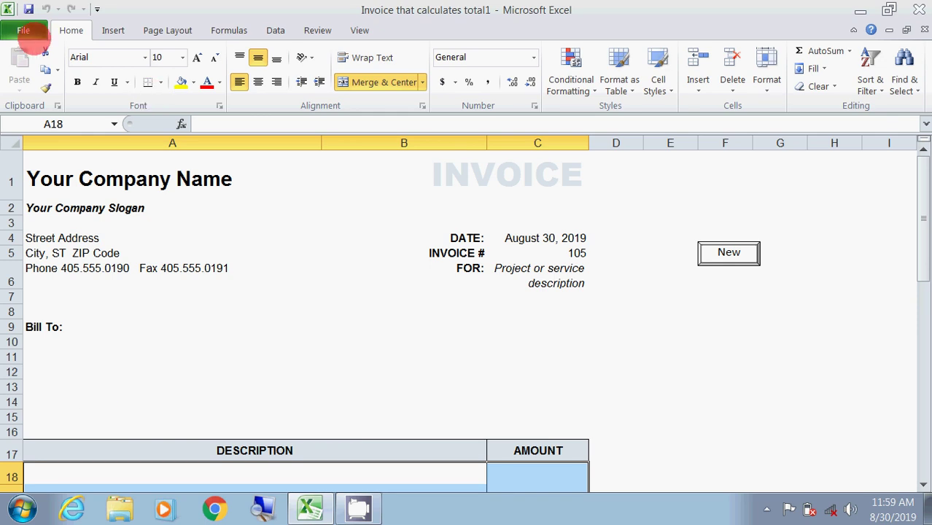
Start another Save As copy in Documents and rename it invoice10.
{"action": "left_click", "coordinate": [23, 32]}
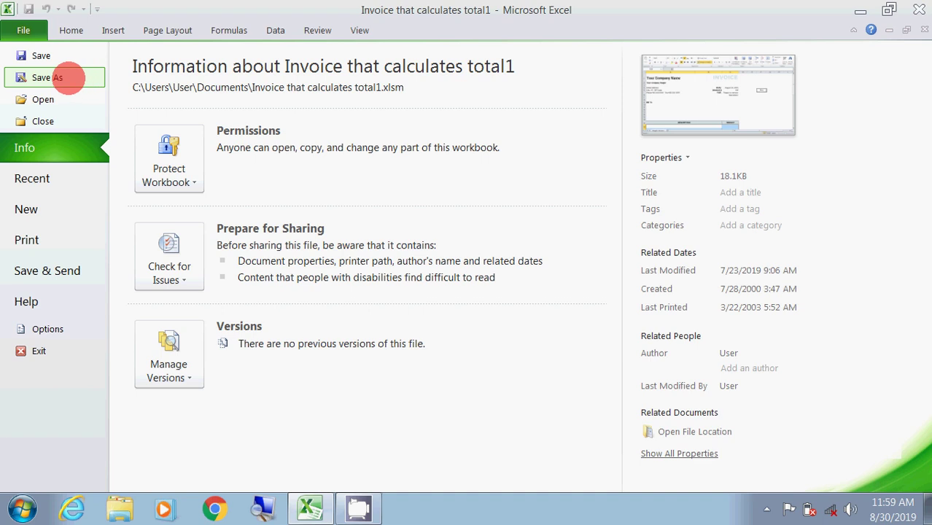
{"action": "left_click", "coordinate": [73, 78]}
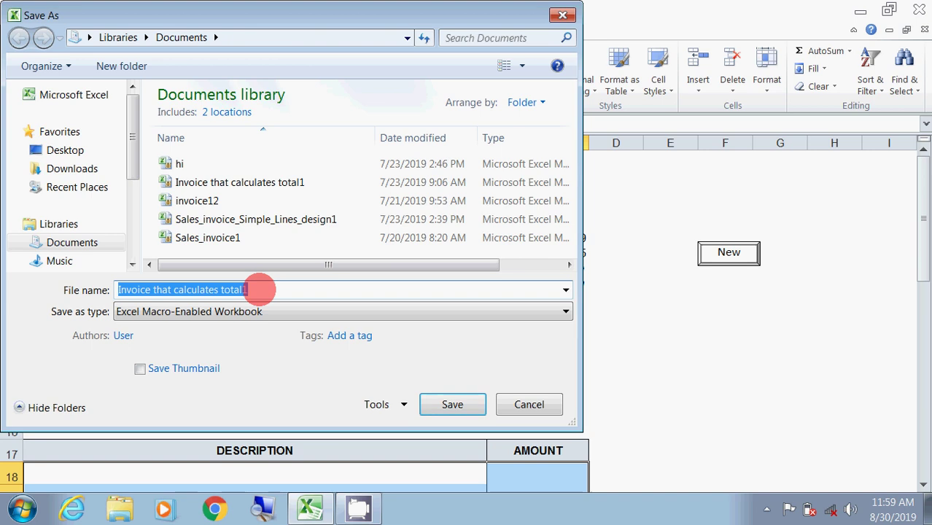
{"action": "type", "text": "invoice"}
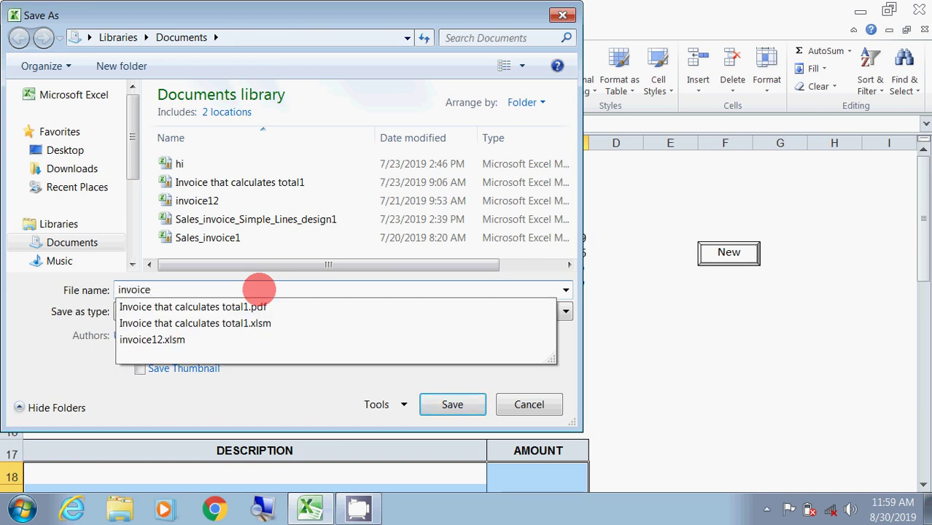
{"action": "type", "text": "10"}
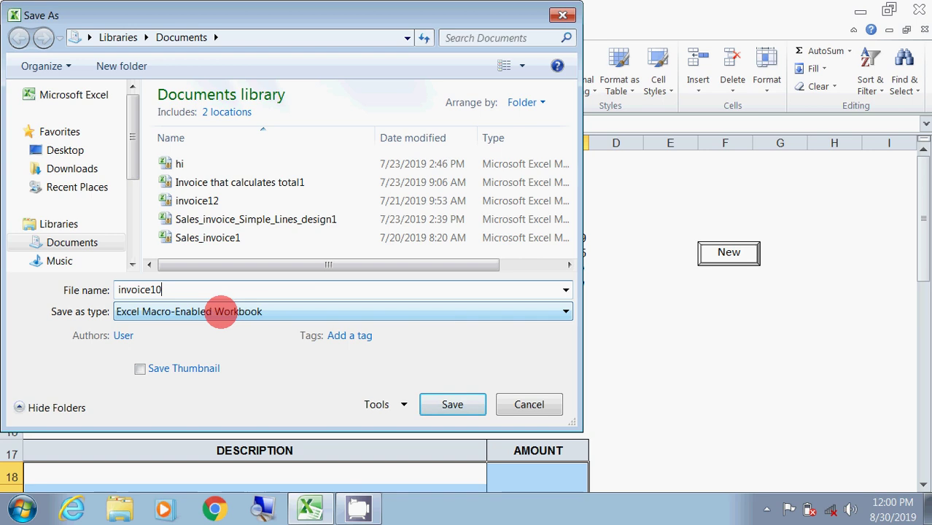
Save the invoice as a PDF named invoice10 in Documents.
{"action": "left_click", "coordinate": [221, 312]}
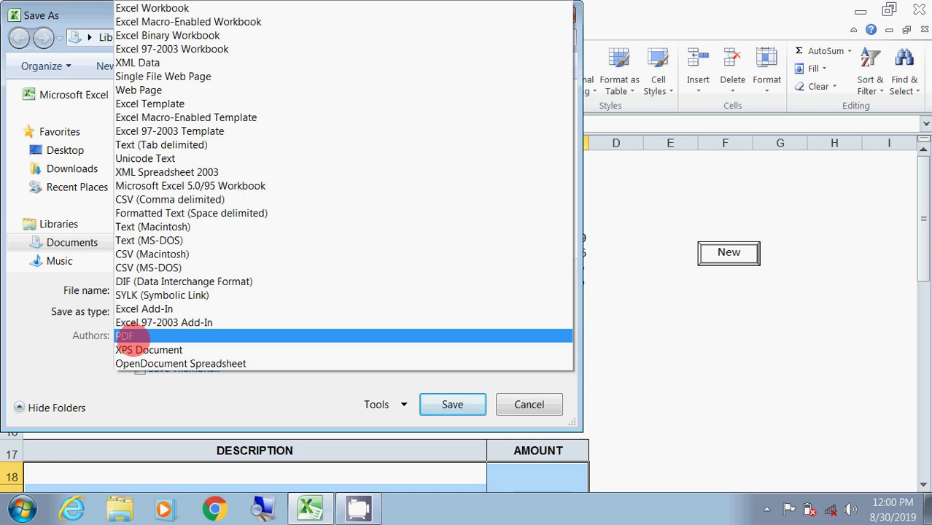
{"action": "left_click", "coordinate": [124, 335]}
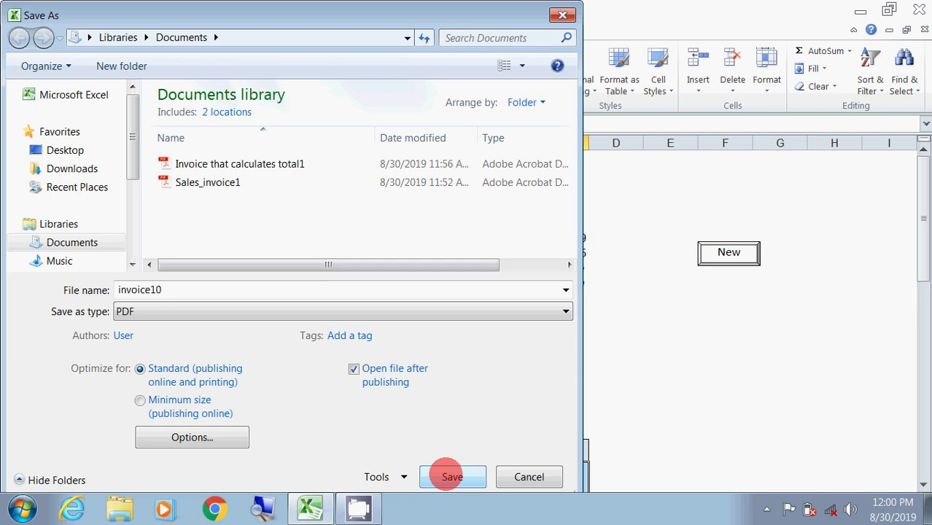
{"action": "left_click", "coordinate": [450, 477]}
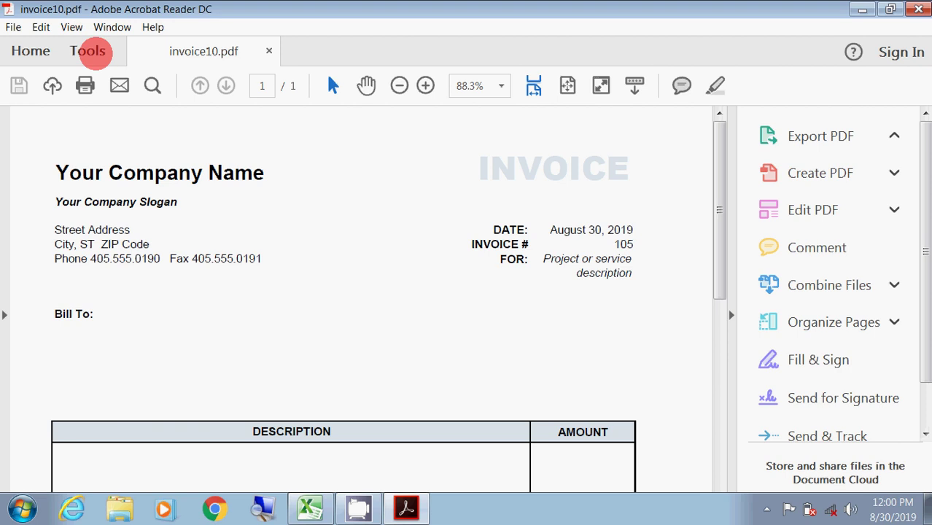
Scroll through the published invoice10 PDF, then close it.
{"action": "scroll", "coordinate": [229, 322], "scroll_direction": "down", "scroll_amount": 10}
{"action": "scroll", "coordinate": [232, 326], "scroll_direction": "down", "scroll_amount": 2}
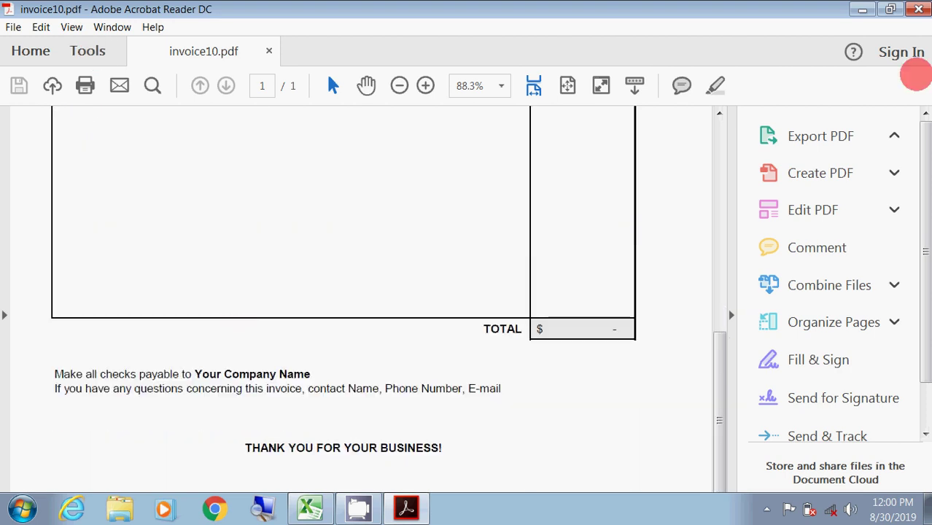
{"action": "left_click", "coordinate": [919, 9]}
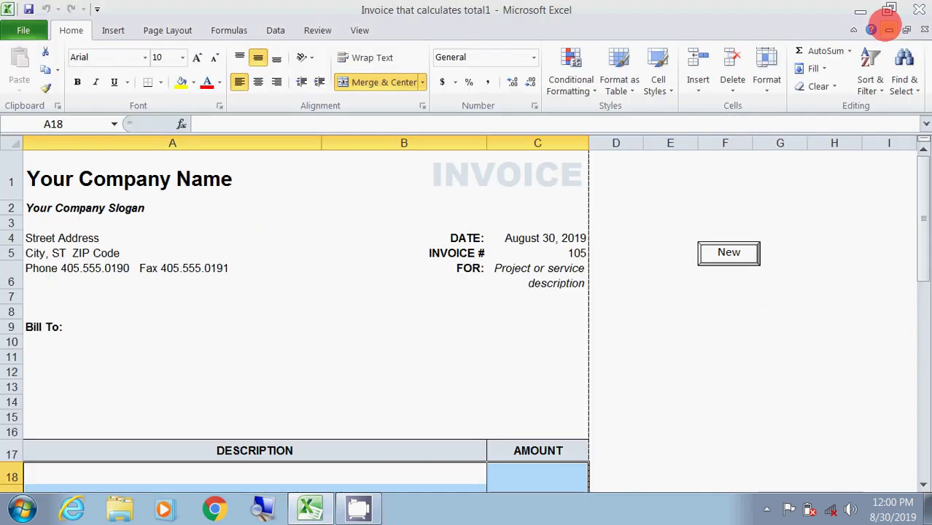
Close Excel with Don't Save for the invoice workbook, then open the Start menu.
{"action": "left_click", "coordinate": [919, 9]}
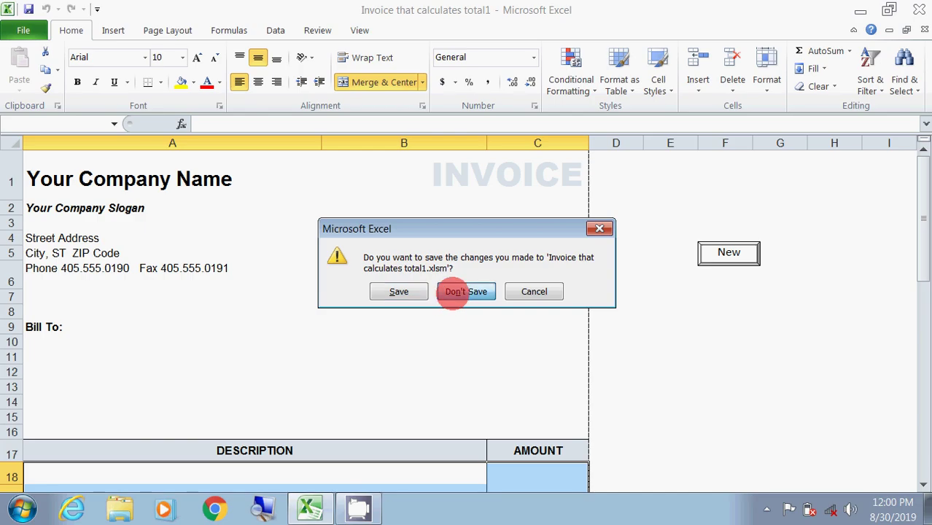
{"action": "left_click", "coordinate": [452, 292]}
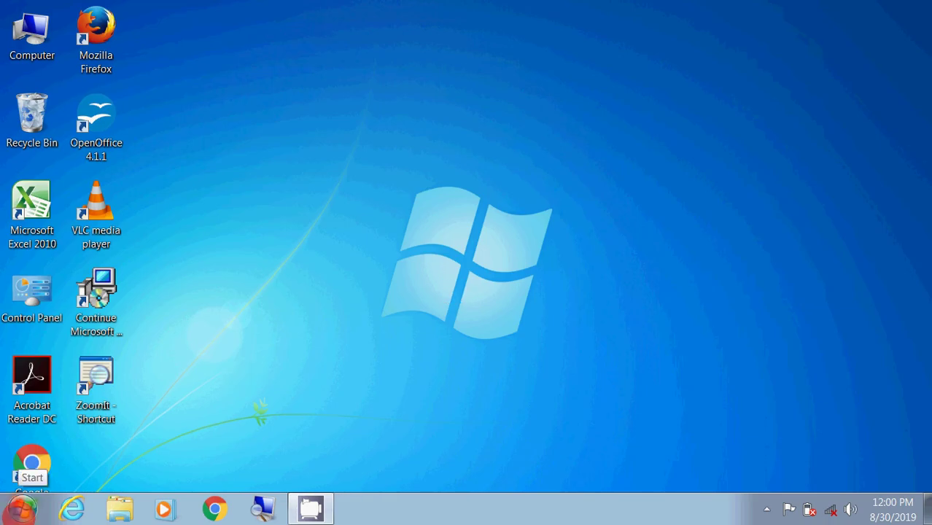
{"action": "left_click", "coordinate": [22, 511]}
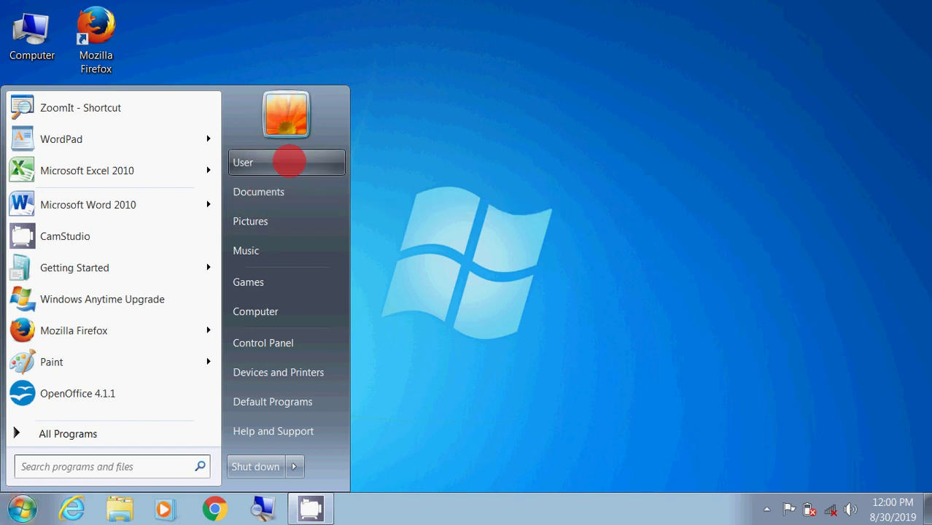
Go to the Documents library and open invoice10.pdf.
{"action": "left_click", "coordinate": [272, 192]}
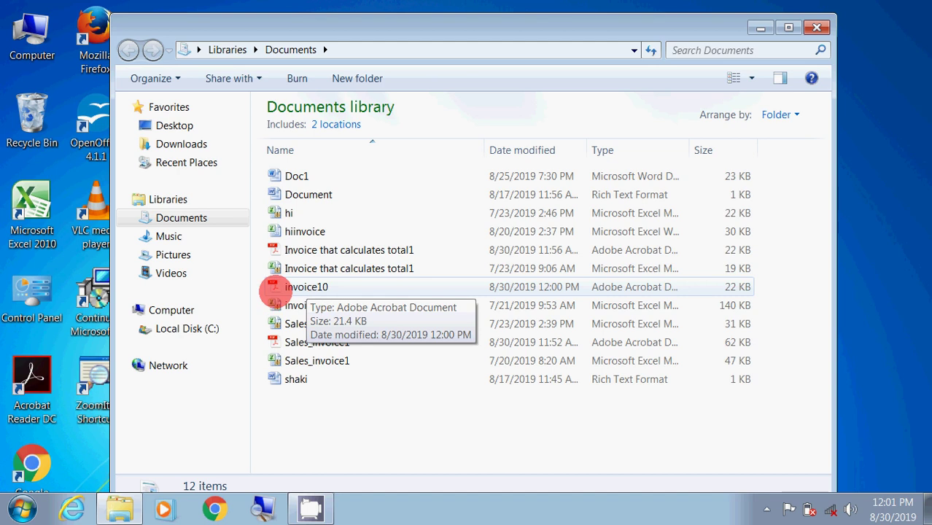
{"action": "double_click", "coordinate": [301, 286]}
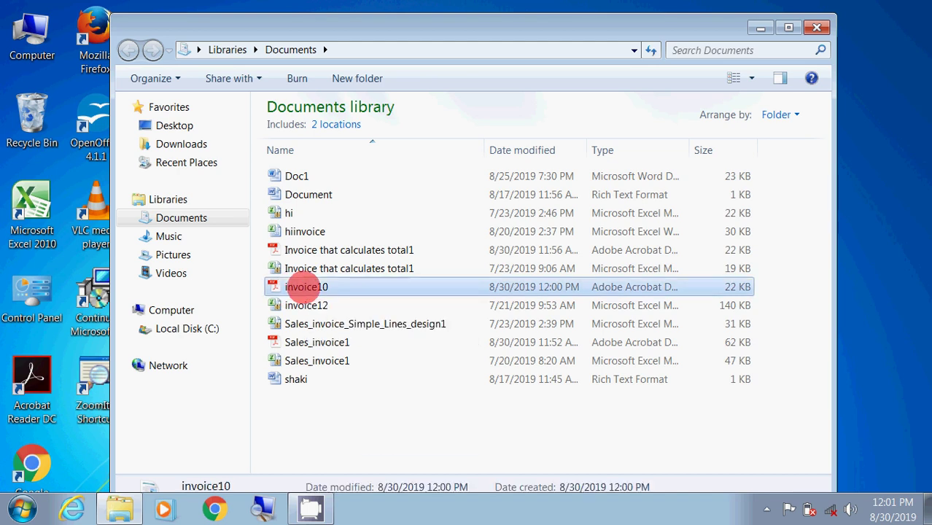
Scroll through invoice10.pdf from the company header down to the TOTAL row and footer.
{"action": "scroll", "coordinate": [437, 312], "scroll_direction": "down", "scroll_amount": 2}
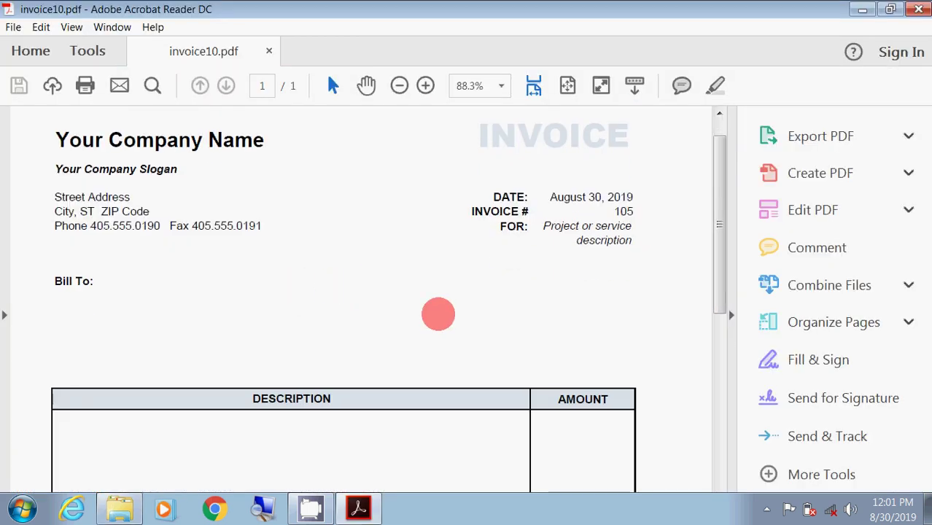
{"action": "scroll", "coordinate": [437, 312], "scroll_direction": "down", "scroll_amount": 4}
{"action": "scroll", "coordinate": [436, 314], "scroll_direction": "down", "scroll_amount": 2}
{"action": "scroll", "coordinate": [443, 314], "scroll_direction": "up", "scroll_amount": 1}
{"action": "scroll", "coordinate": [442, 314], "scroll_direction": "up", "scroll_amount": 4}
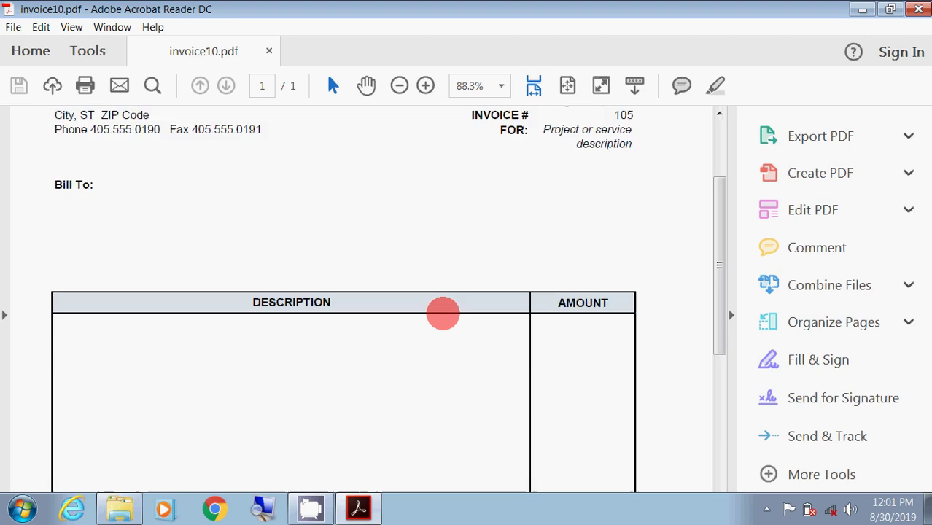
{"action": "scroll", "coordinate": [442, 313], "scroll_direction": "up", "scroll_amount": 3}
{"action": "scroll", "coordinate": [444, 314], "scroll_direction": "down", "scroll_amount": 4}
{"action": "scroll", "coordinate": [443, 313], "scroll_direction": "down", "scroll_amount": 4}
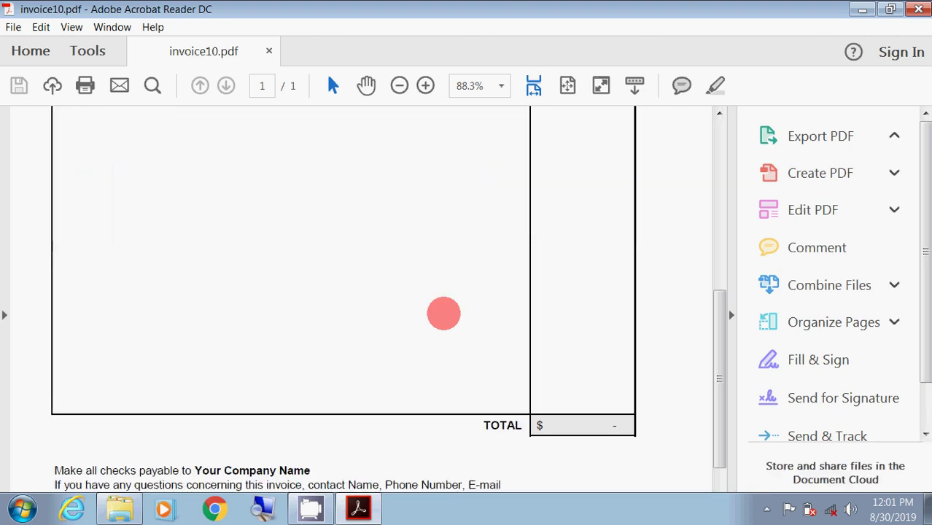
{"action": "scroll", "coordinate": [443, 314], "scroll_direction": "down", "scroll_amount": 3}
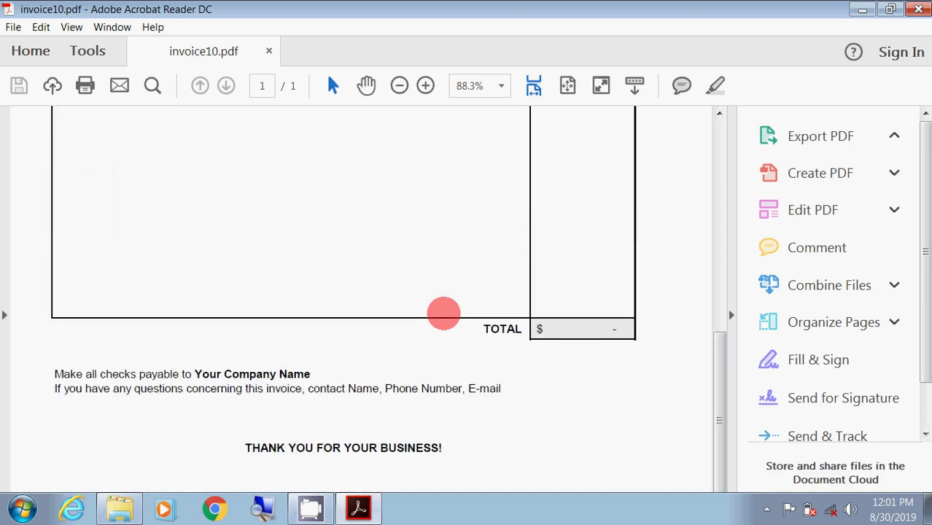